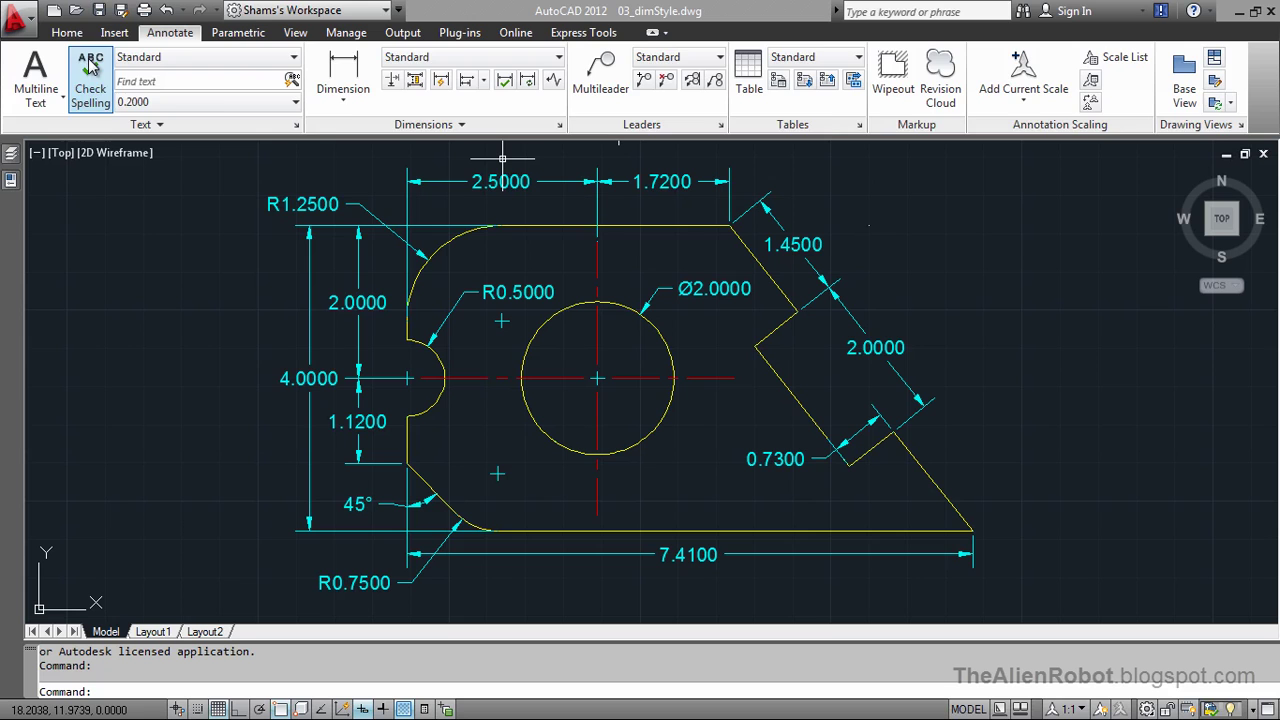
Step: Expand the Home tab's Annotation panel to show Standard as the current text and dimension style
left_click(67, 32)
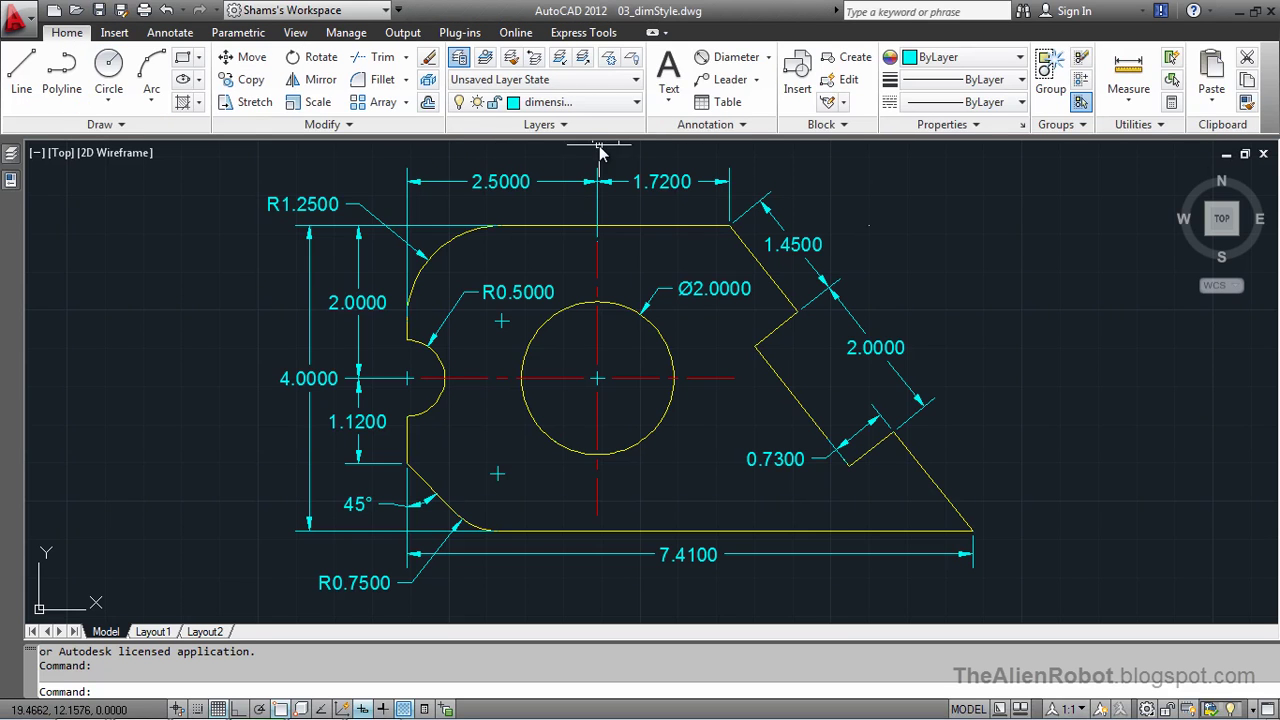
left_click(745, 133)
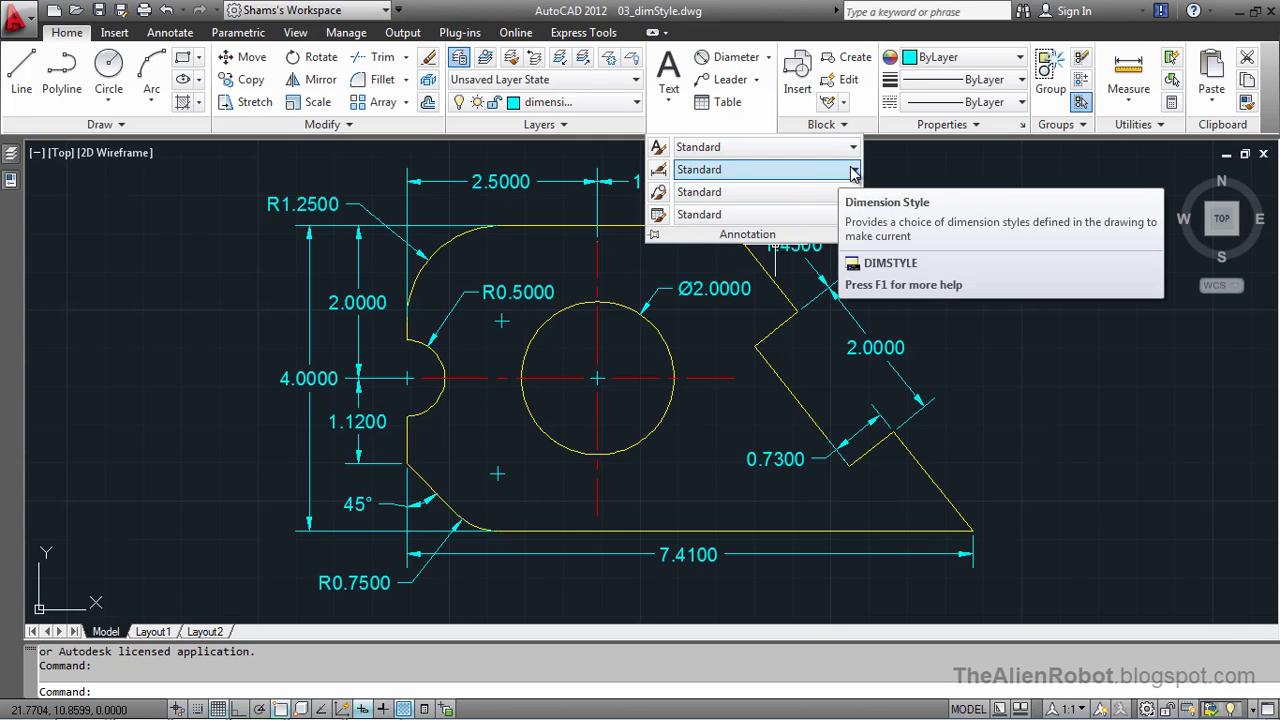
Step: Open the Dimension Style Manager and move it right, beside the drawing
left_click(660, 172)
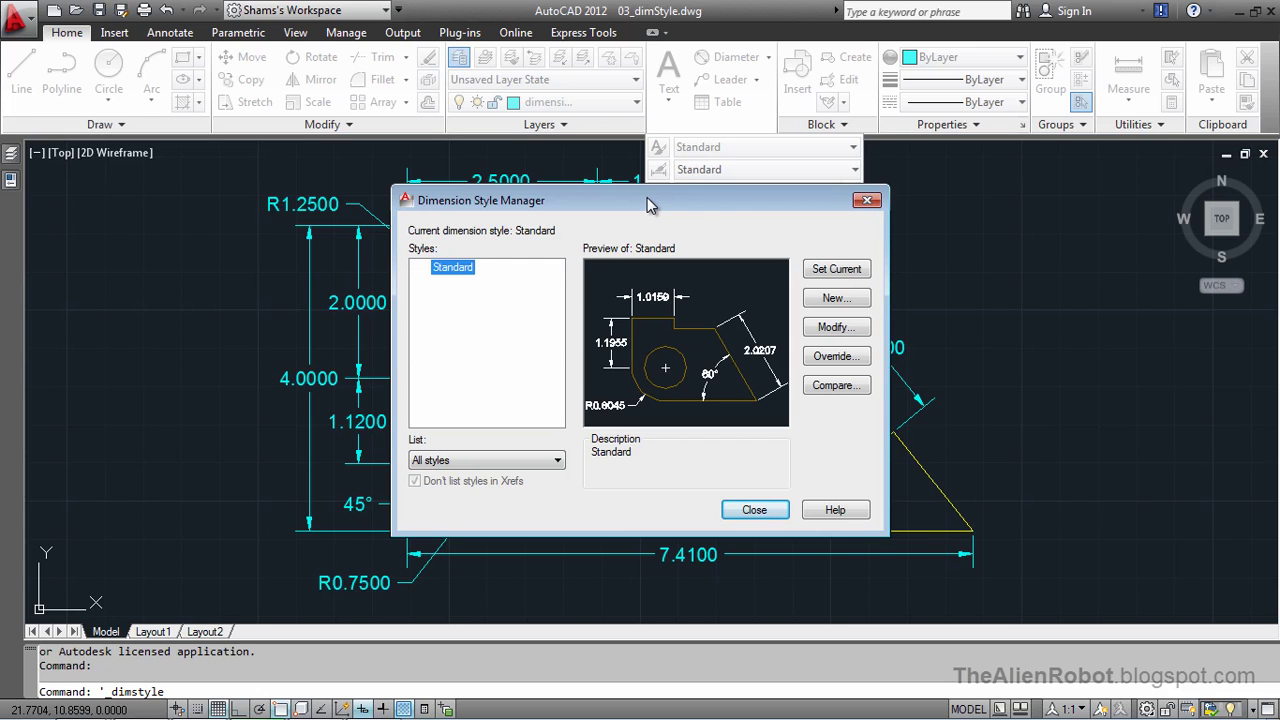
mouse_move(647, 204)
left_mouse_down()
mouse_move(933, 195)
mouse_move(917, 177)
left_mouse_up()
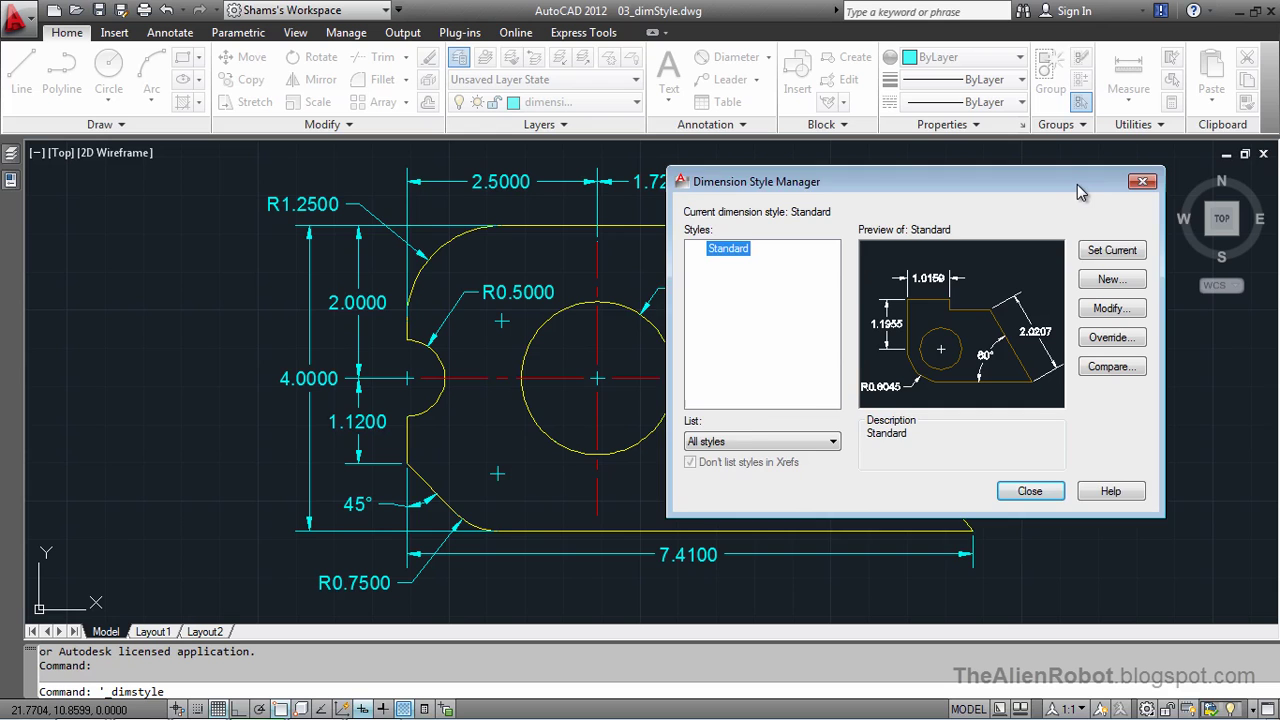
mouse_move(1082, 190)
left_mouse_down()
mouse_move(1131, 194)
mouse_move(1089, 190)
left_mouse_up()
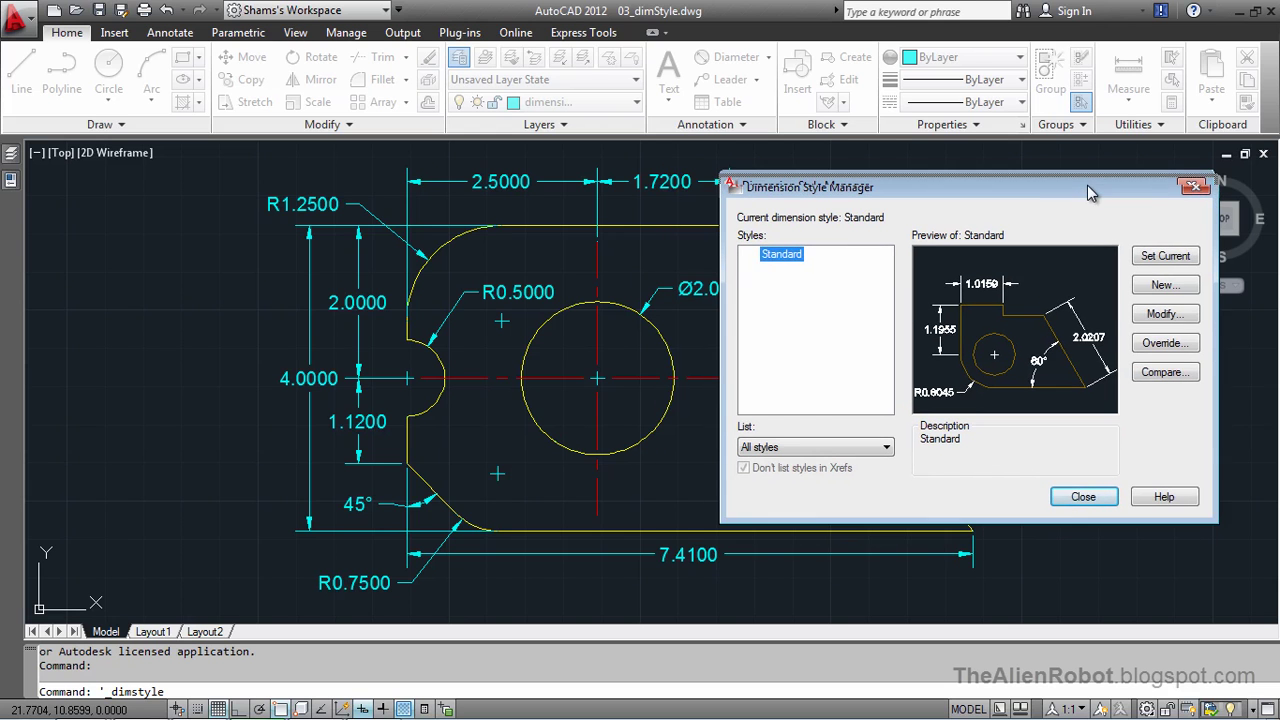
Step: Begin a new dimension style named 'Copy of Standard' based on Standard
left_click(1150, 287)
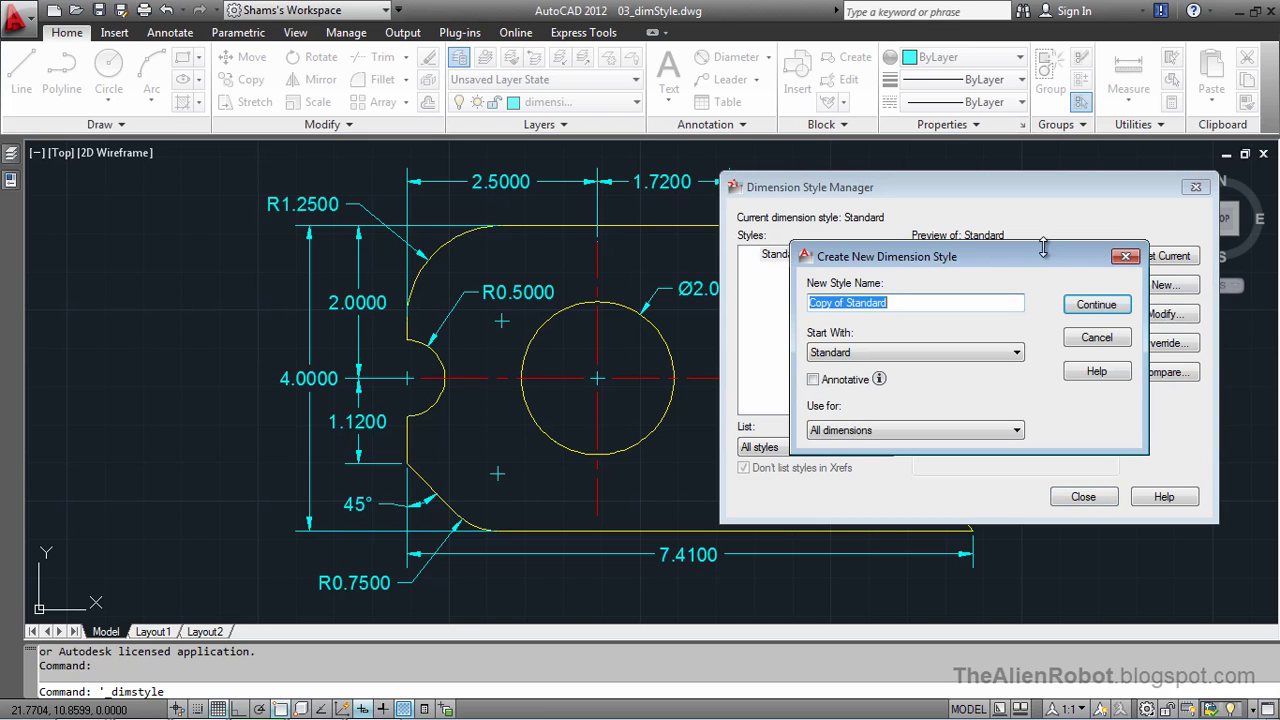
left_click_drag(1043, 251, 1067, 213)
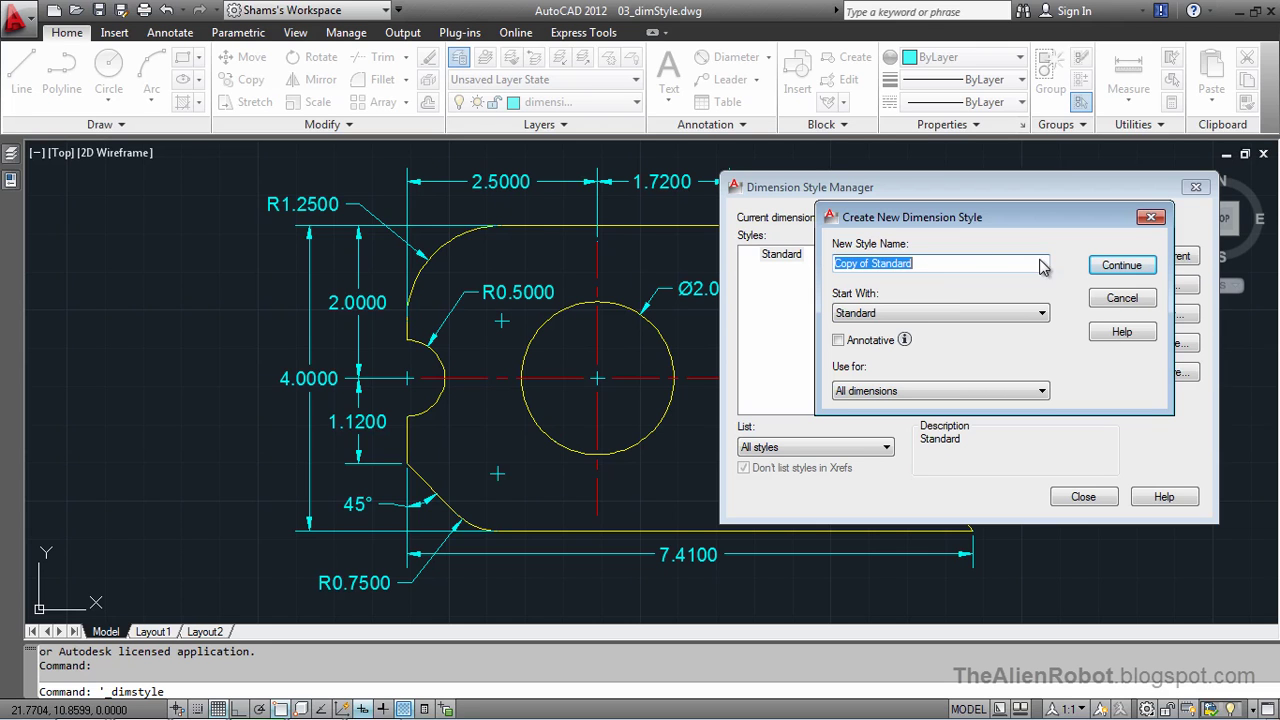
Step: Cancel the new style and open Standard in the Modify Dimension Style dialog instead
left_click(1116, 302)
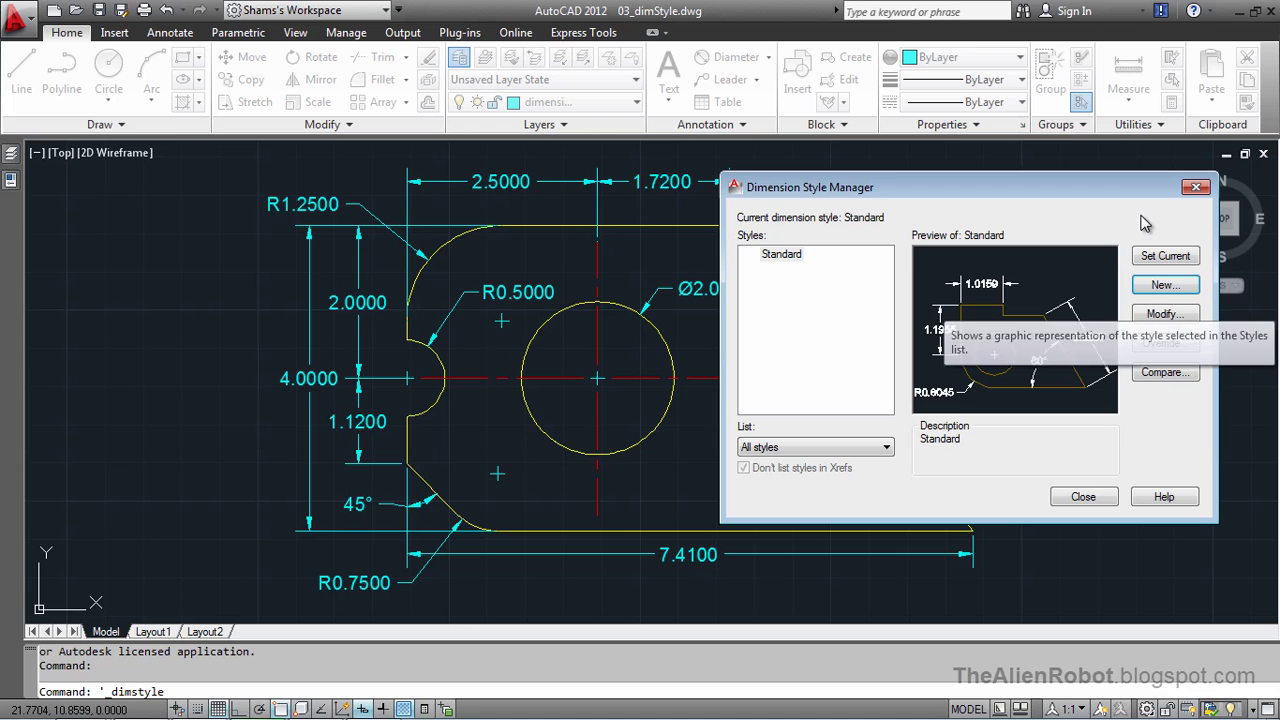
left_click(1183, 317)
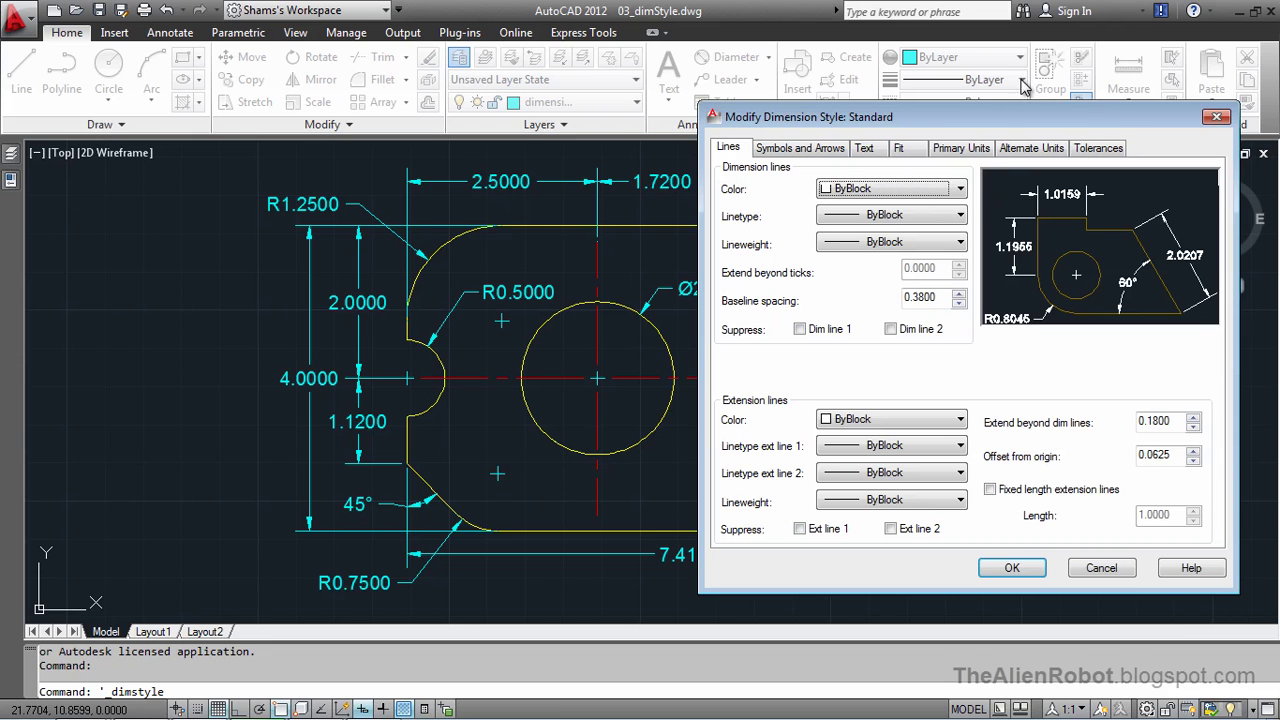
left_click_drag(1018, 117, 992, 171)
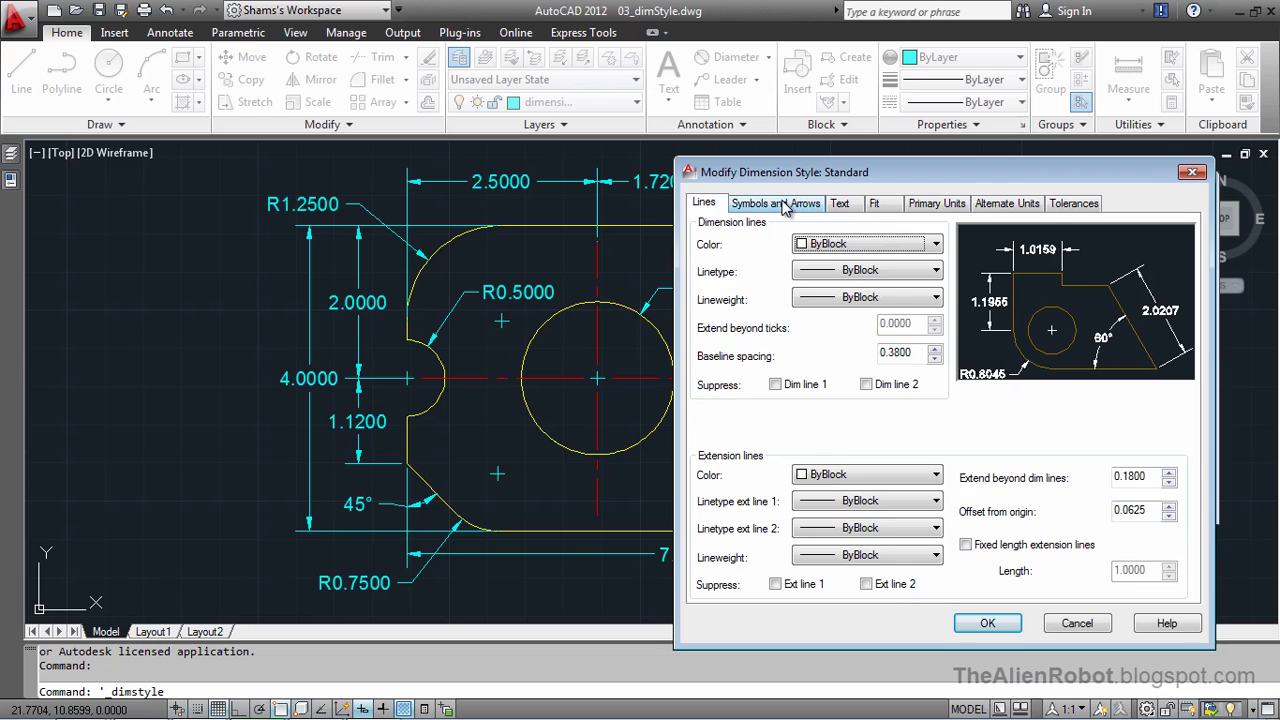
Step: Browse the Standard style's Symbols and Arrows through Tolerances tabs, then return to Lines
left_click(785, 205)
left_click(842, 205)
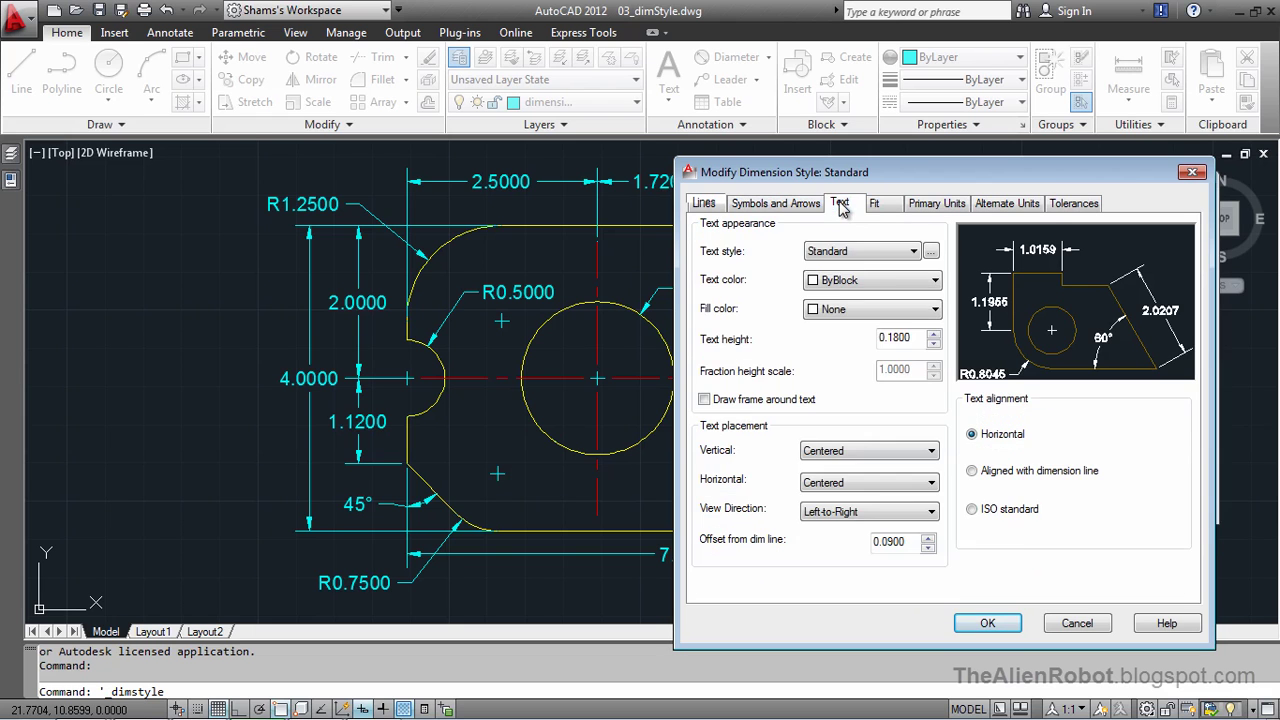
left_click(884, 205)
left_click(930, 204)
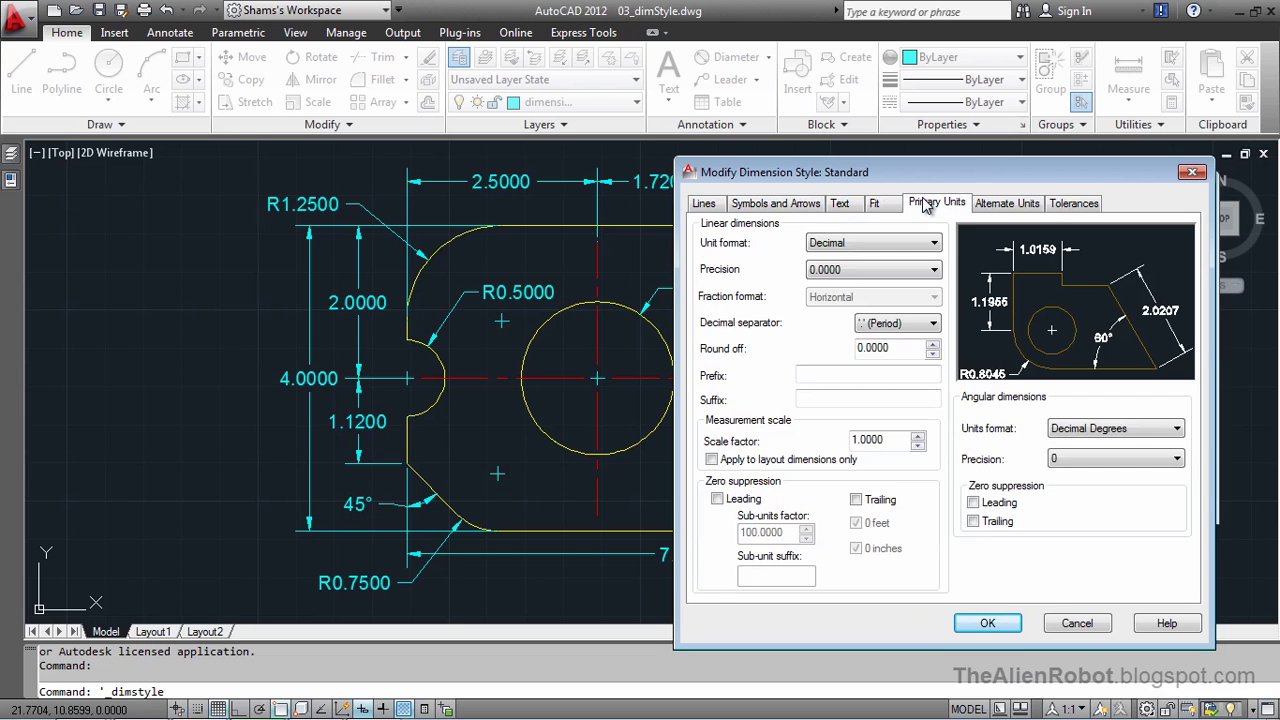
left_click(1005, 203)
left_click(1068, 204)
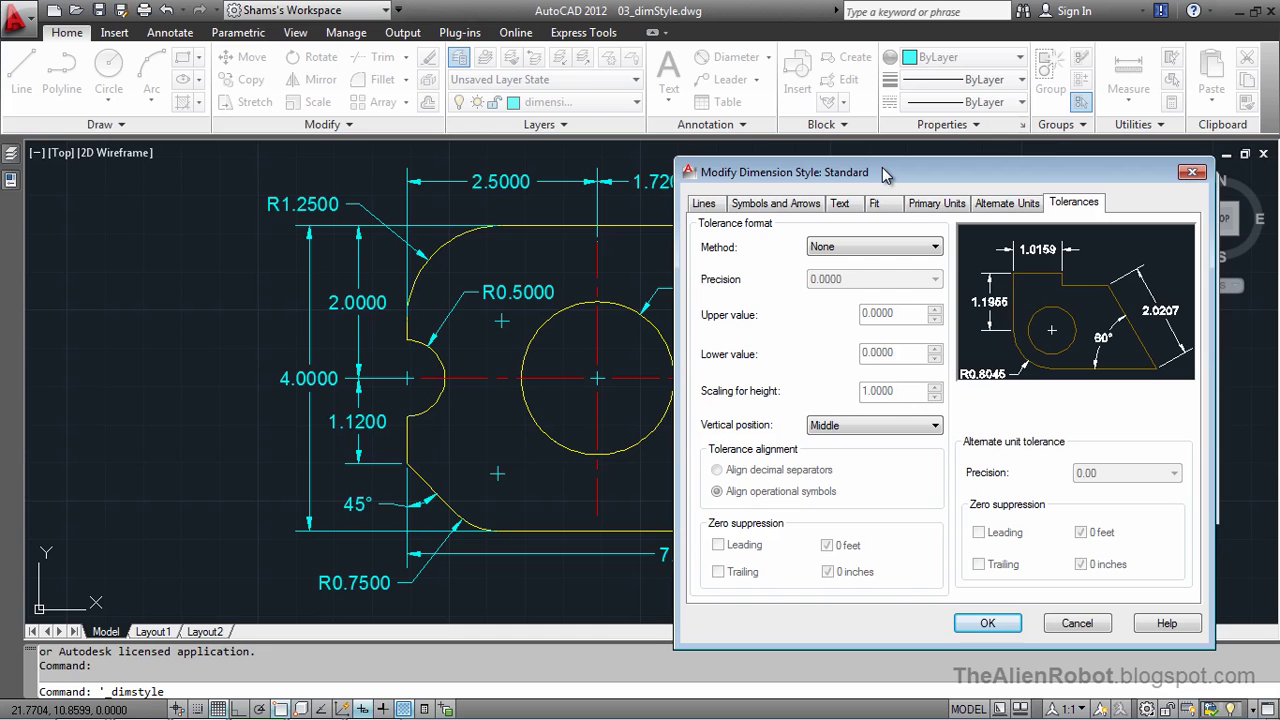
left_click_drag(880, 167, 867, 165)
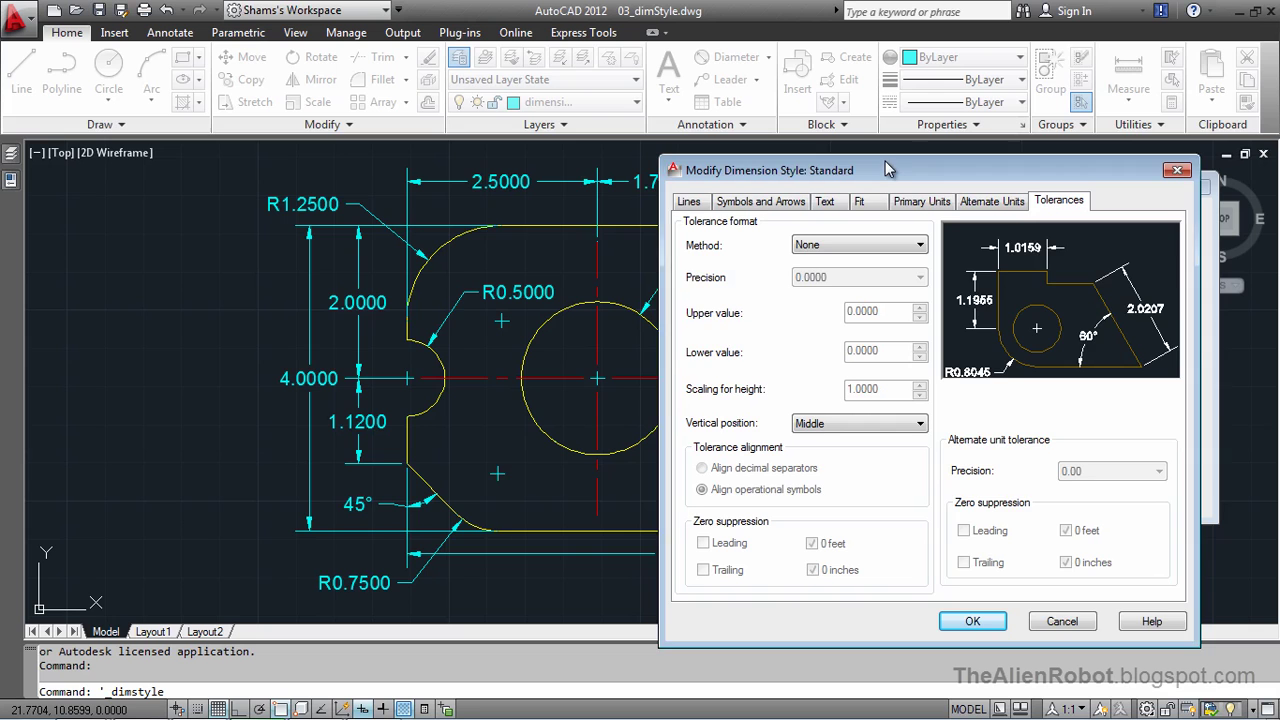
left_click_drag(886, 168, 884, 162)
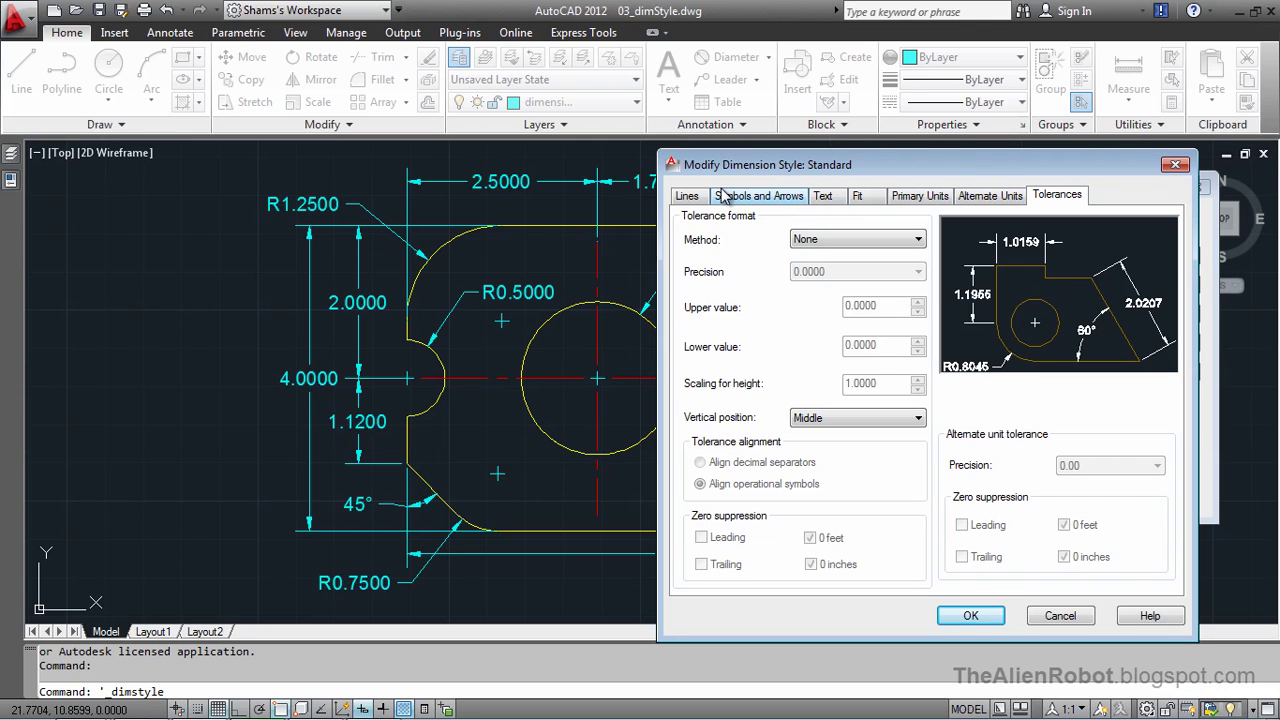
left_click(690, 196)
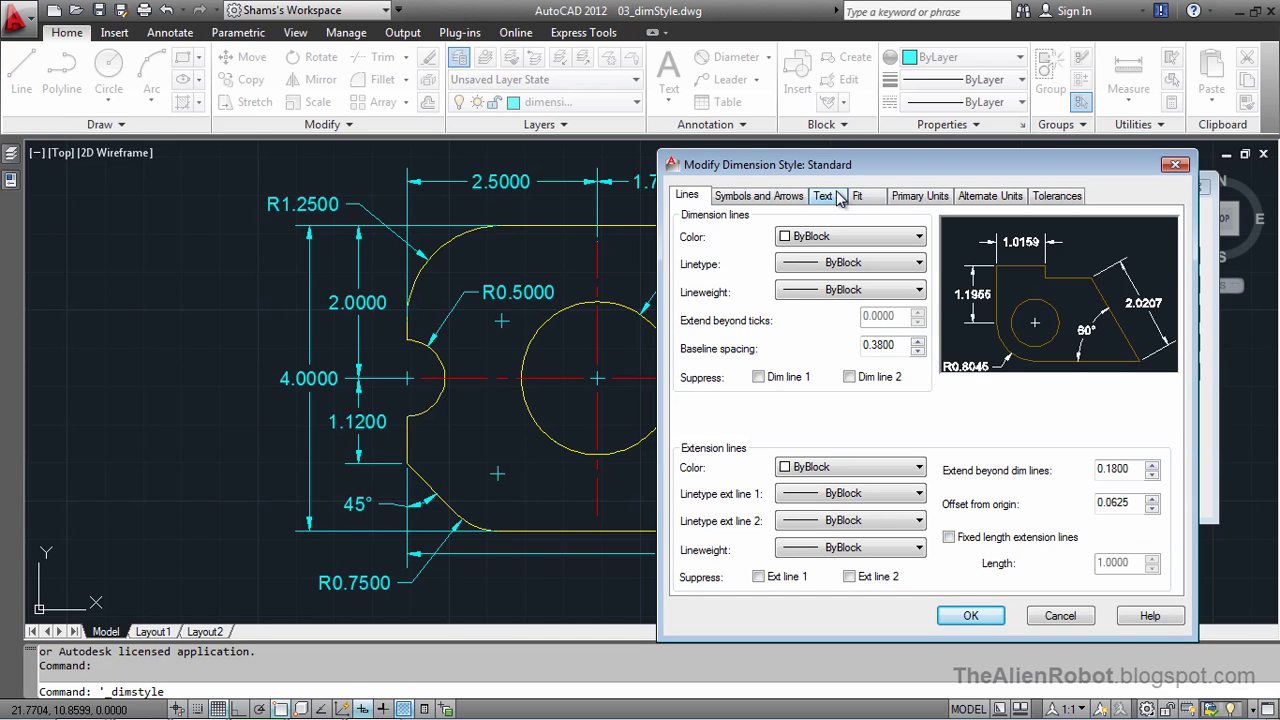
Step: Set Standard's primary-units linear precision to 0.00 and accept the change
left_click(925, 199)
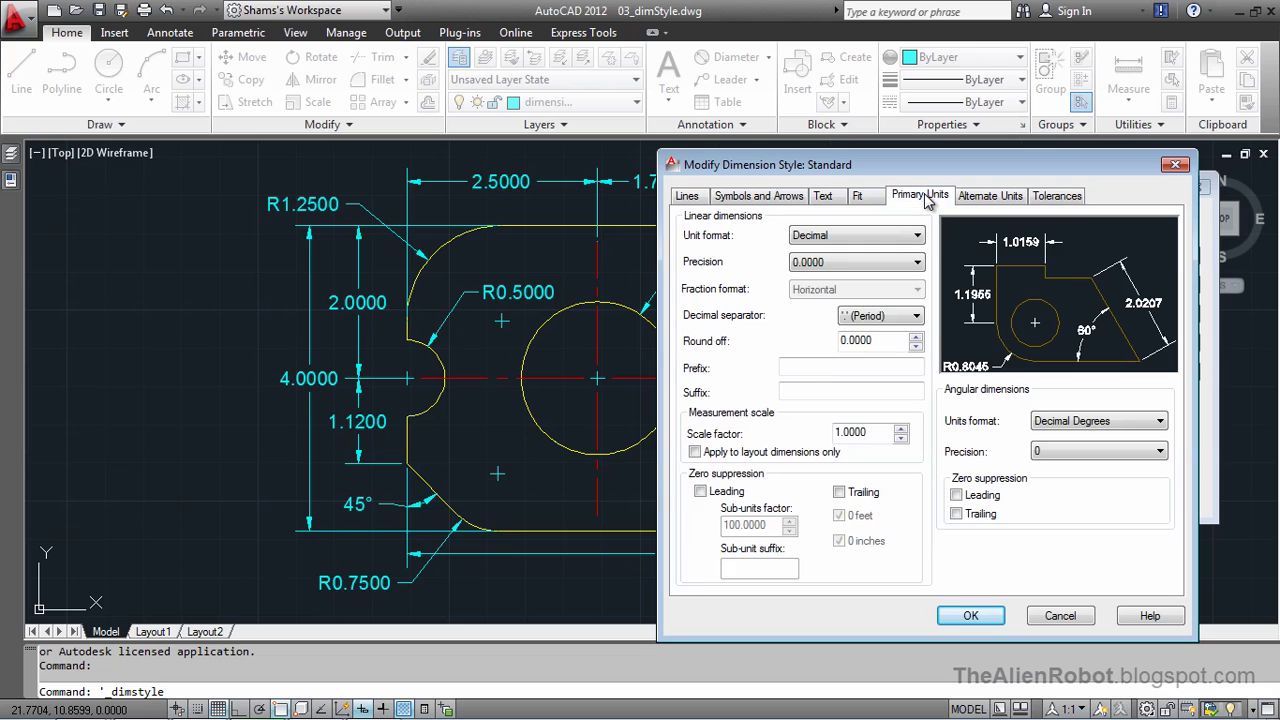
left_click(916, 264)
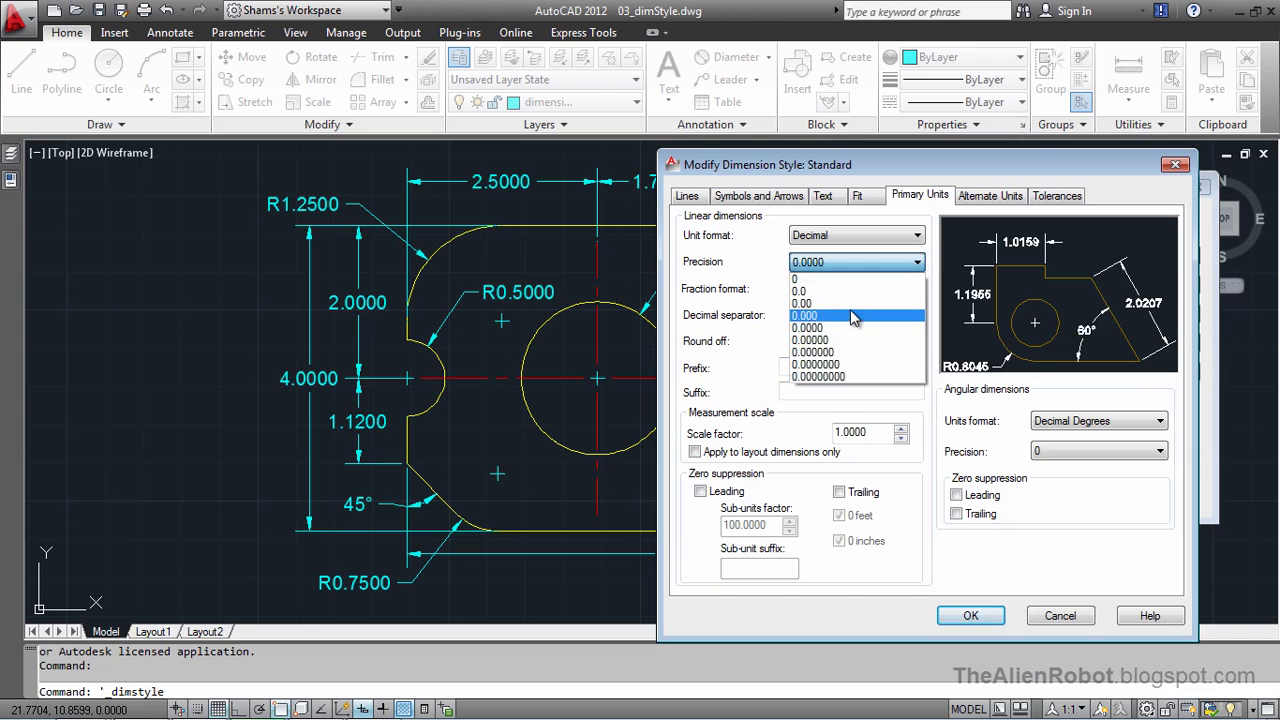
left_click(848, 304)
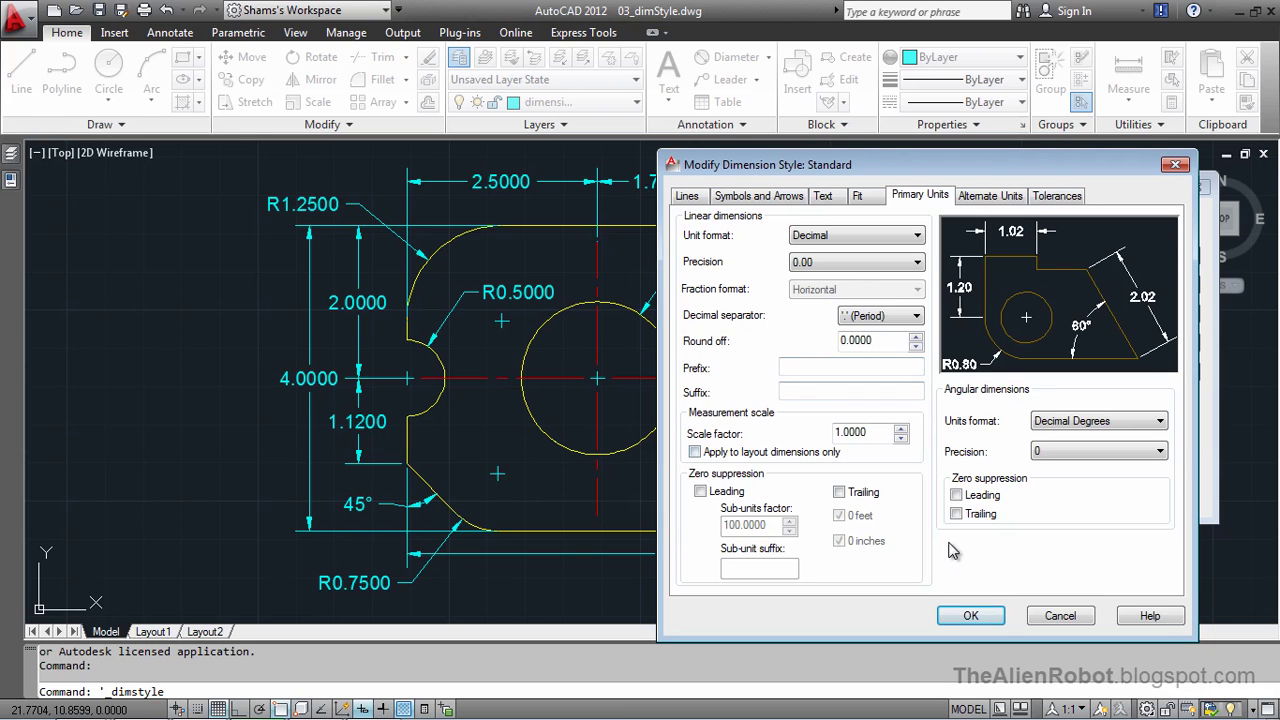
left_click(970, 615)
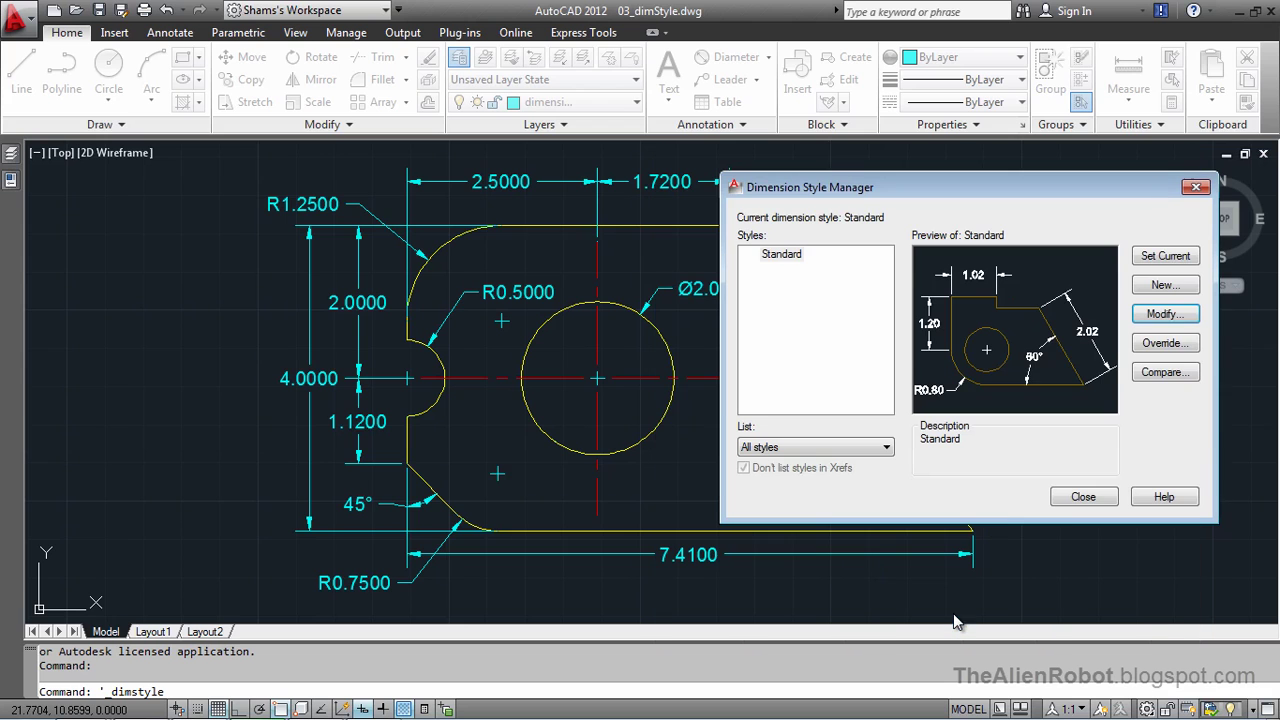
Step: Close the Dimension Style Manager so the part's dimensions show two decimals (7.41, R1.25, 4.00)
left_click(1079, 500)
left_click(1078, 497)
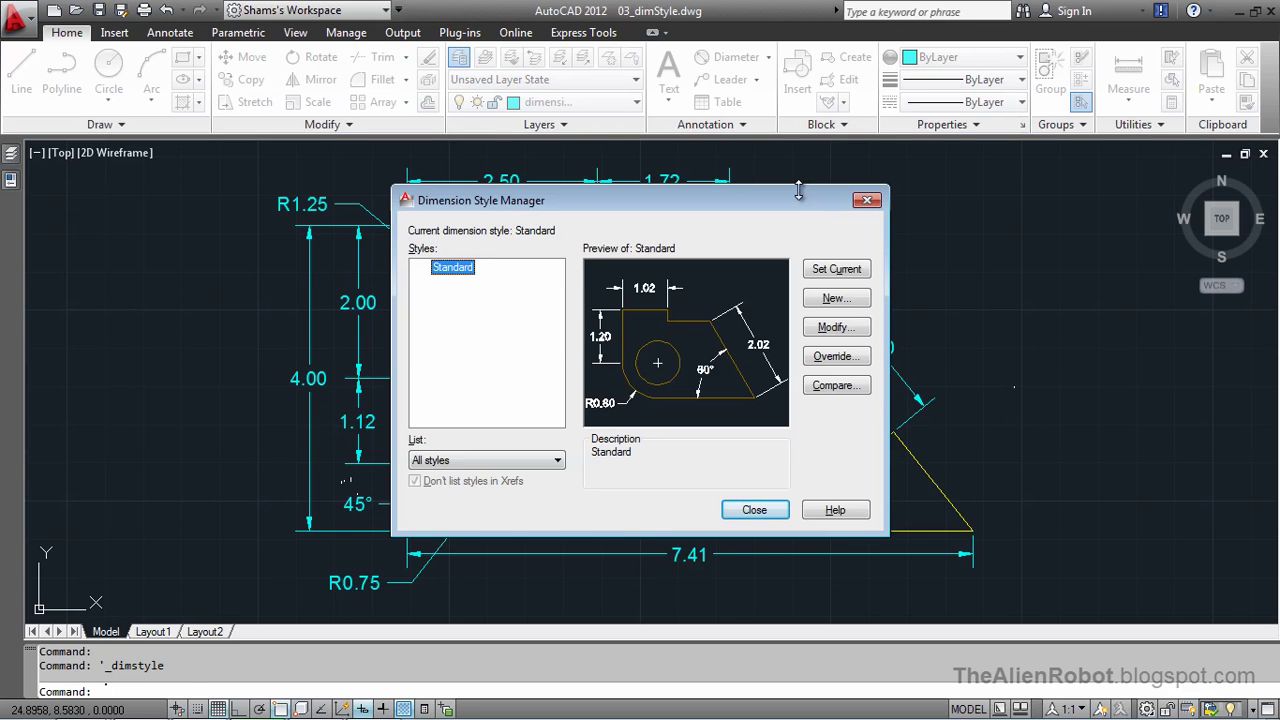
Step: Move the style manager off the drawing and reopen Standard for modification
mouse_move(800, 205)
left_mouse_down()
mouse_move(901, 172)
mouse_move(1035, 218)
mouse_move(1262, 195)
mouse_move(1225, 235)
mouse_move(1176, 211)
left_mouse_up()
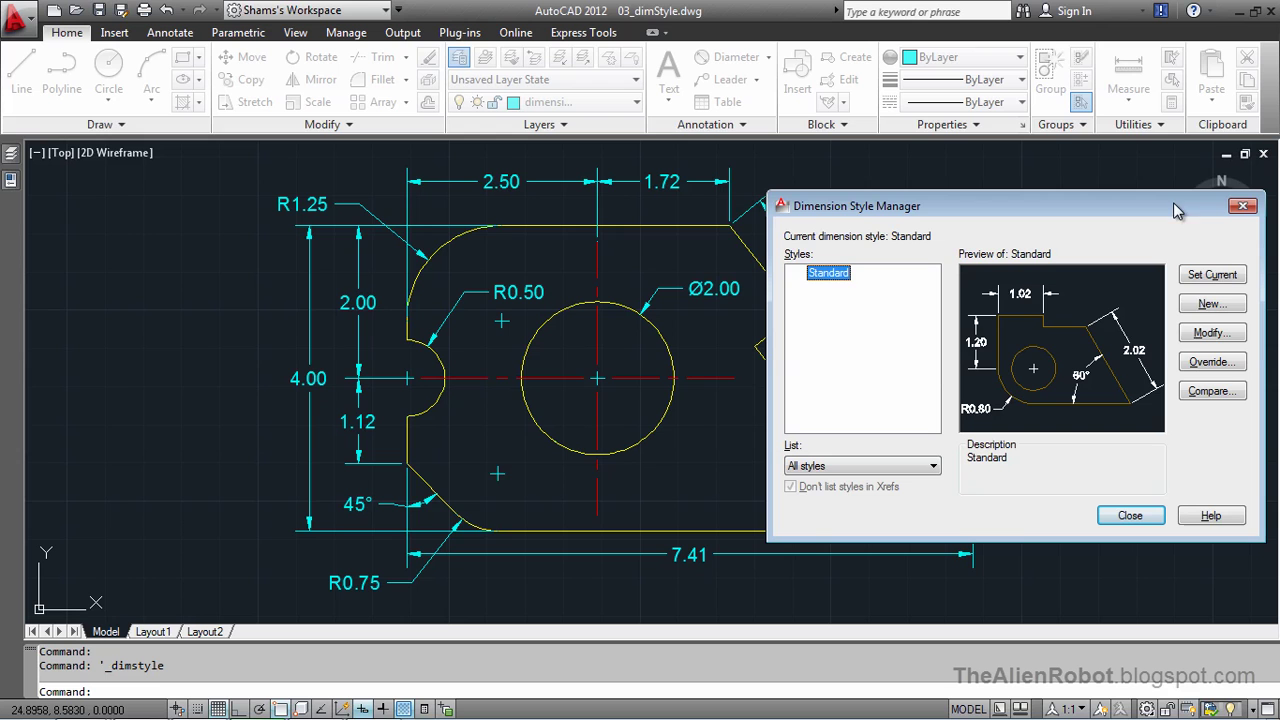
left_click(1203, 336)
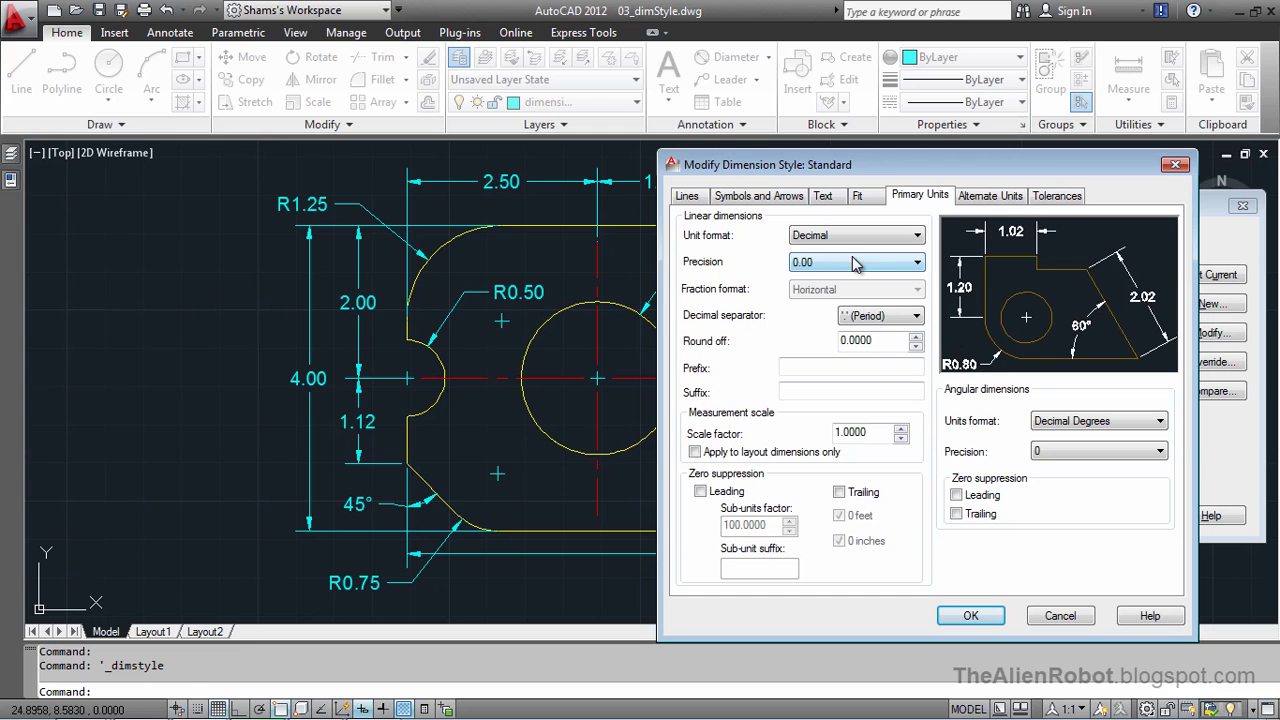
Step: Set Standard's text alignment to Aligned with dimension line
left_click_drag(893, 173, 921, 167)
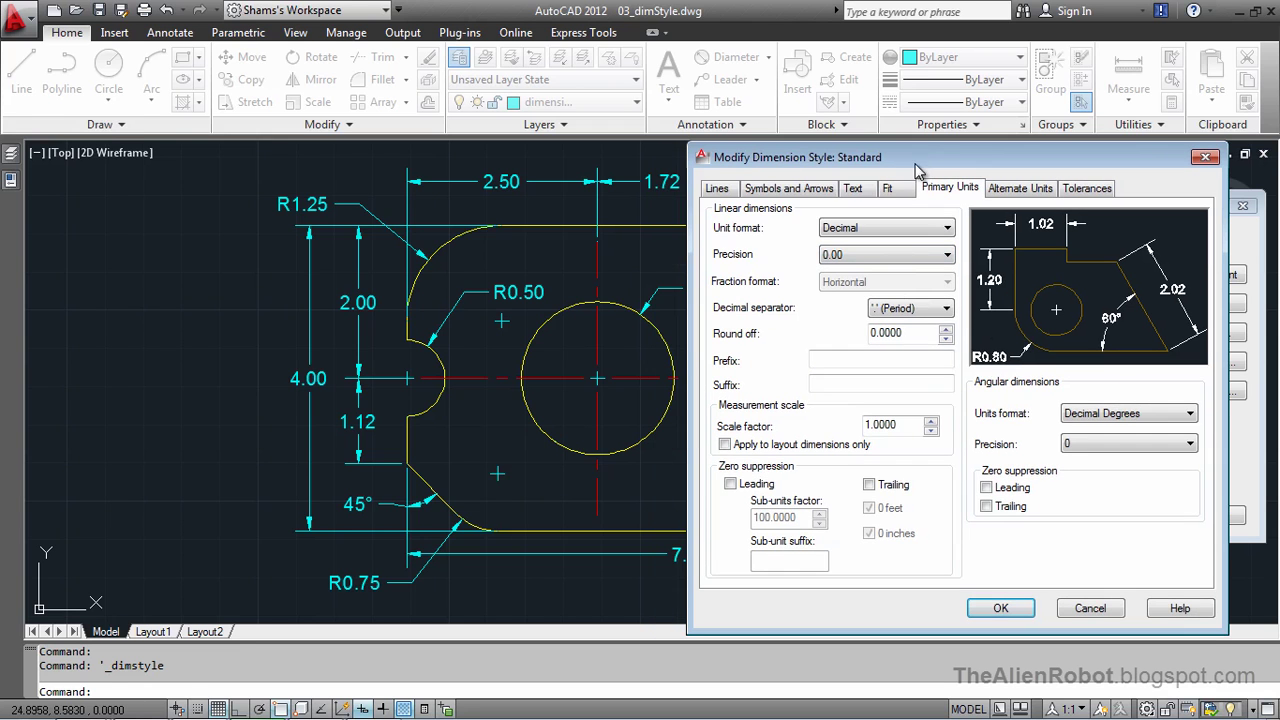
left_click(858, 190)
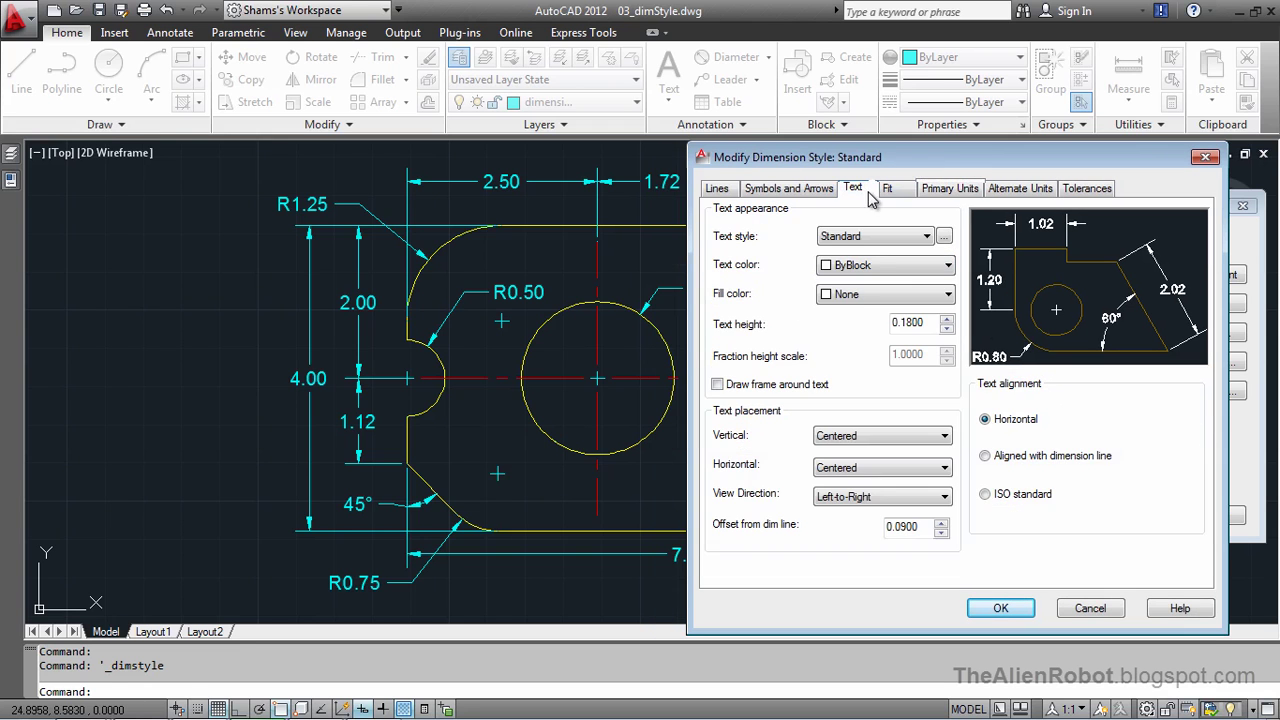
left_click(986, 457)
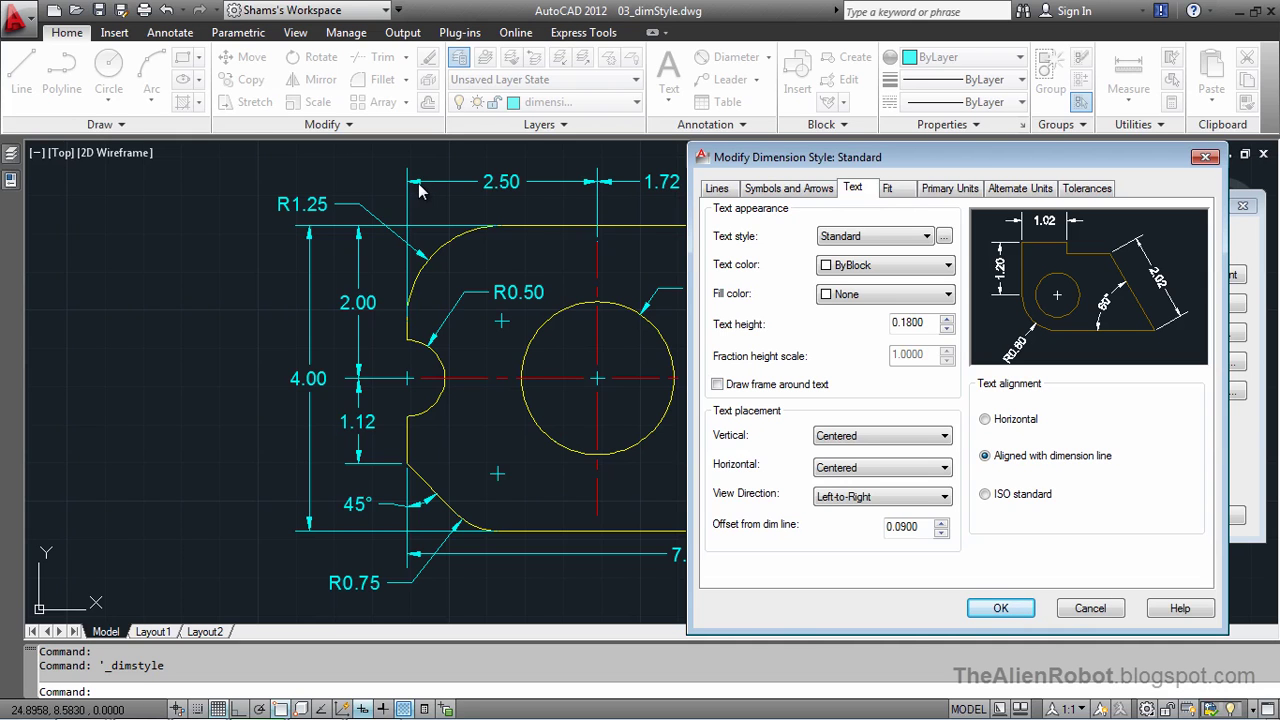
Step: Set Standard's arrow size to 0.12 and its center marks to None
left_click(812, 192)
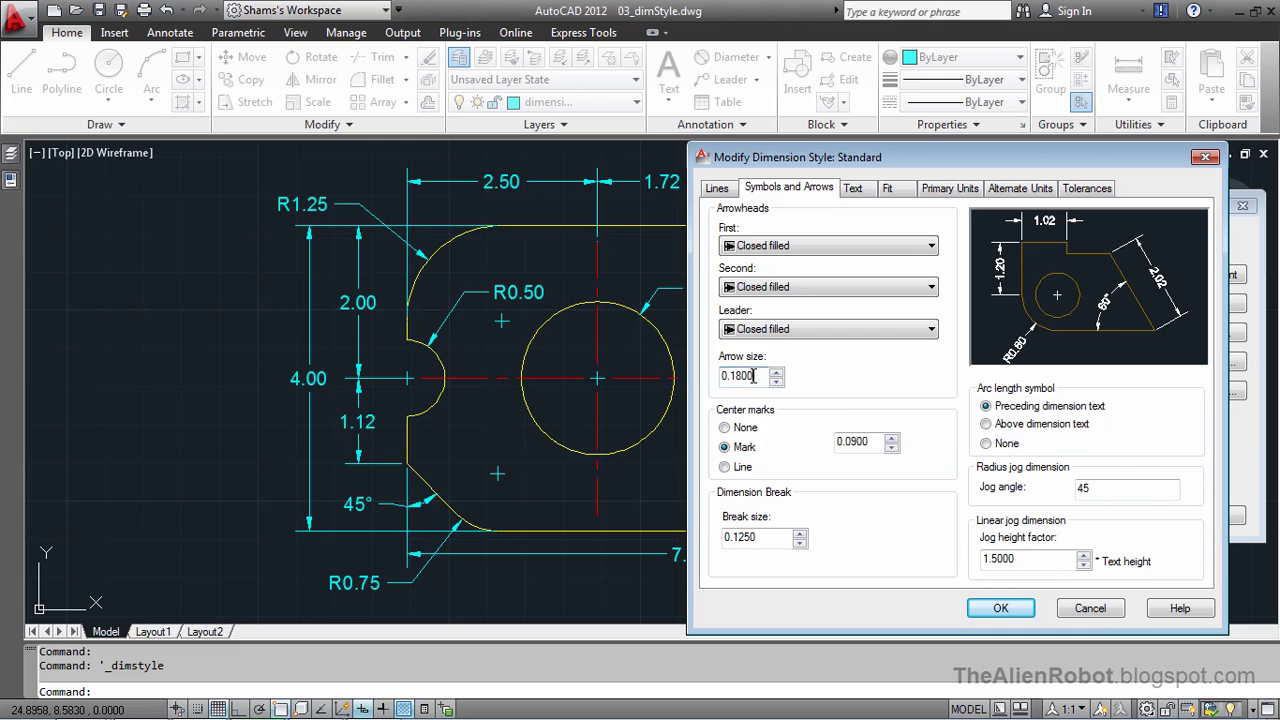
double_click(753, 375)
type("0.12")
left_click(724, 427)
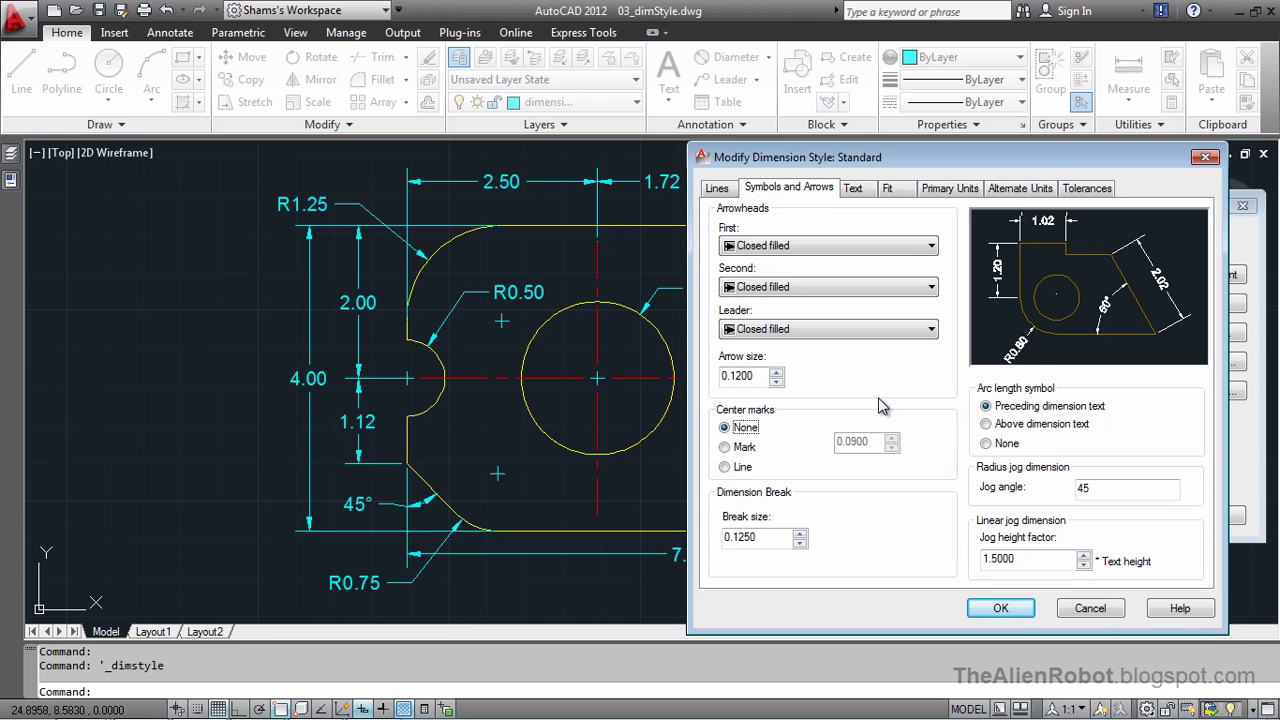
Step: Confirm the modified Standard style so all dimensions show aligned two-decimal text with smaller arrows
left_click(976, 610)
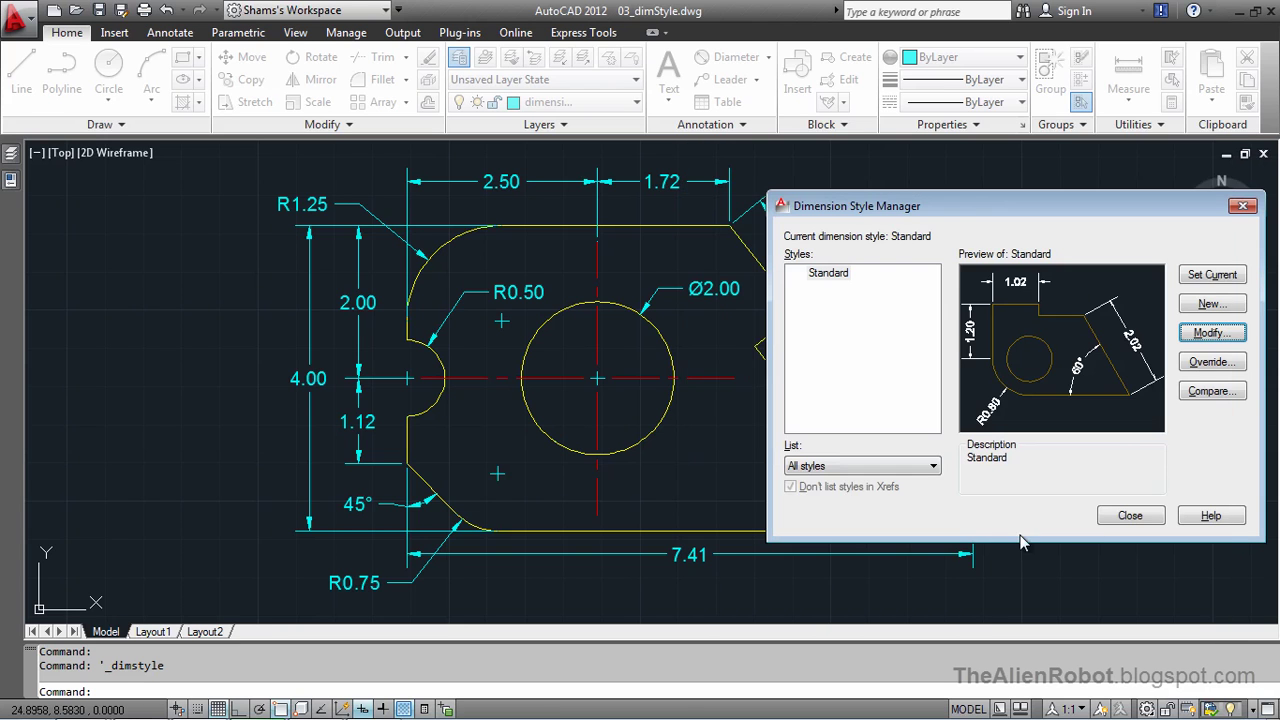
left_click(1124, 520)
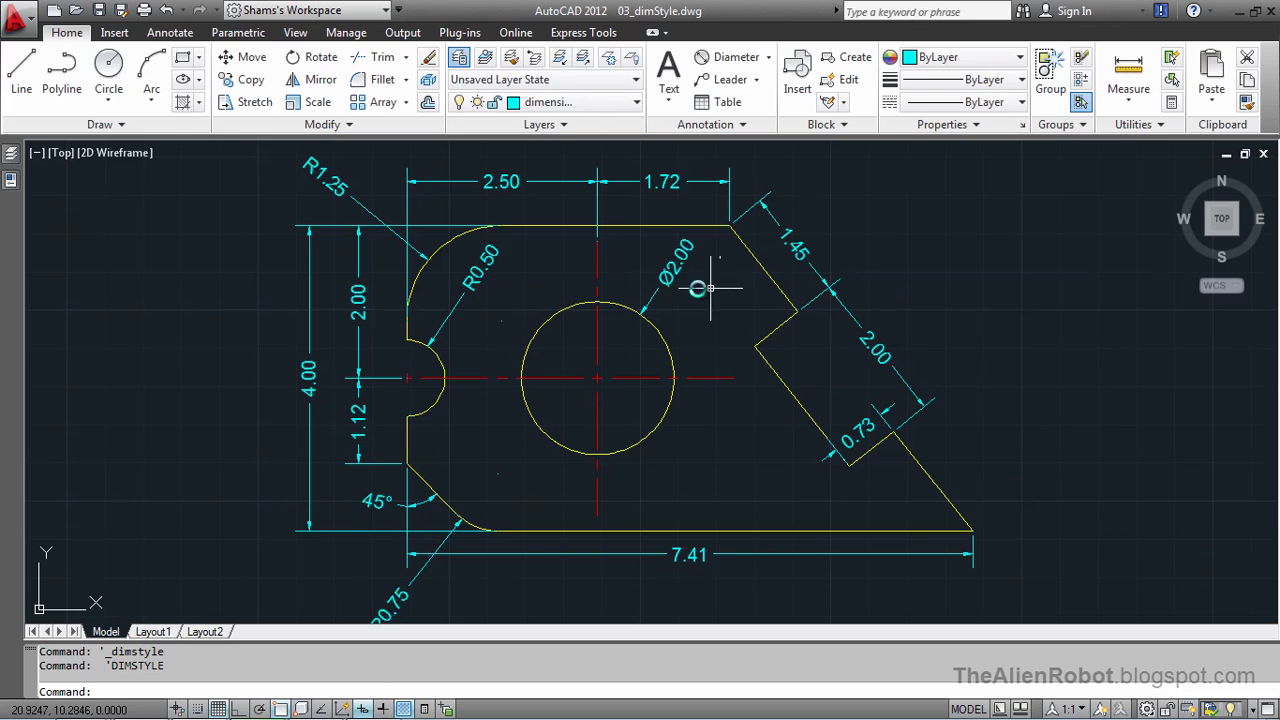